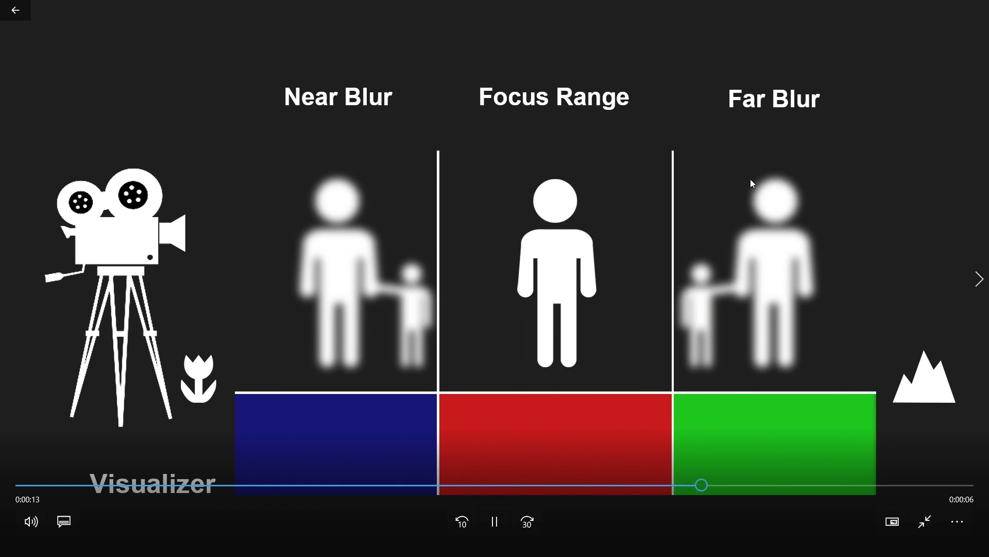
Step: Resume the explainer video until its Transition Regions diagram appears at 0:00:16
left_click(505, 528)
Step: Let the depth-of-field explainer play through to its end at 0:19
left_click(496, 522)
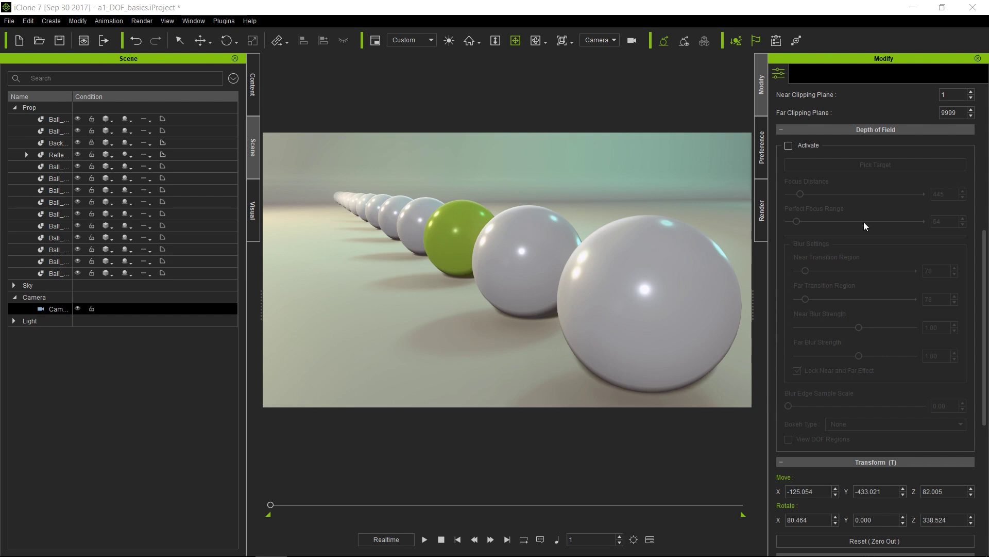
Step: Activate the camera's depth of field and focus it on the large front white ball
left_click(789, 145)
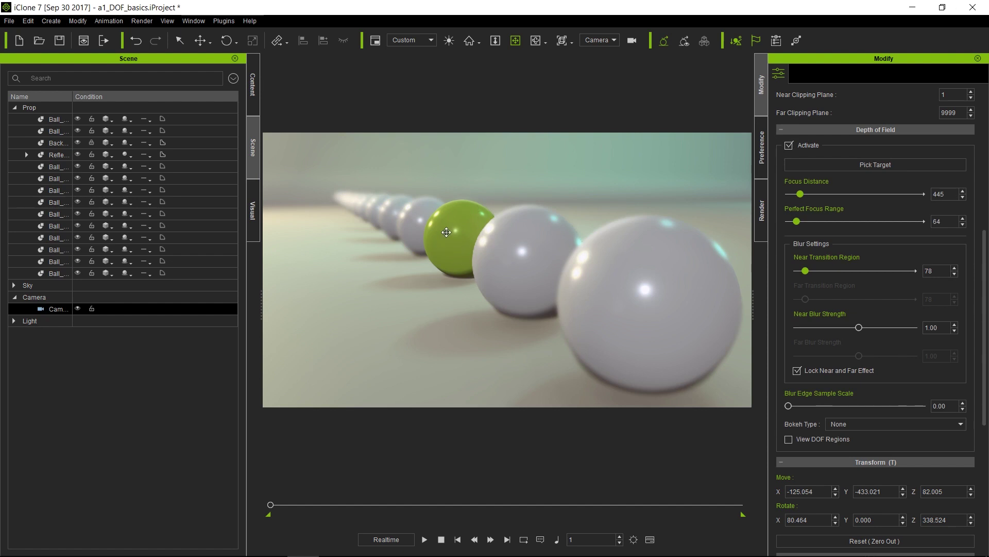
left_click(867, 163)
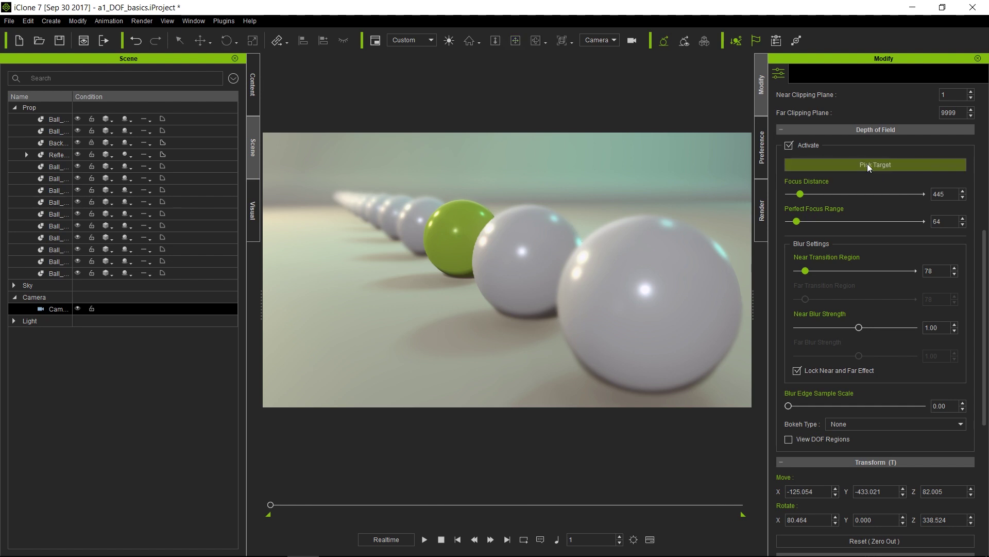
left_click(668, 297)
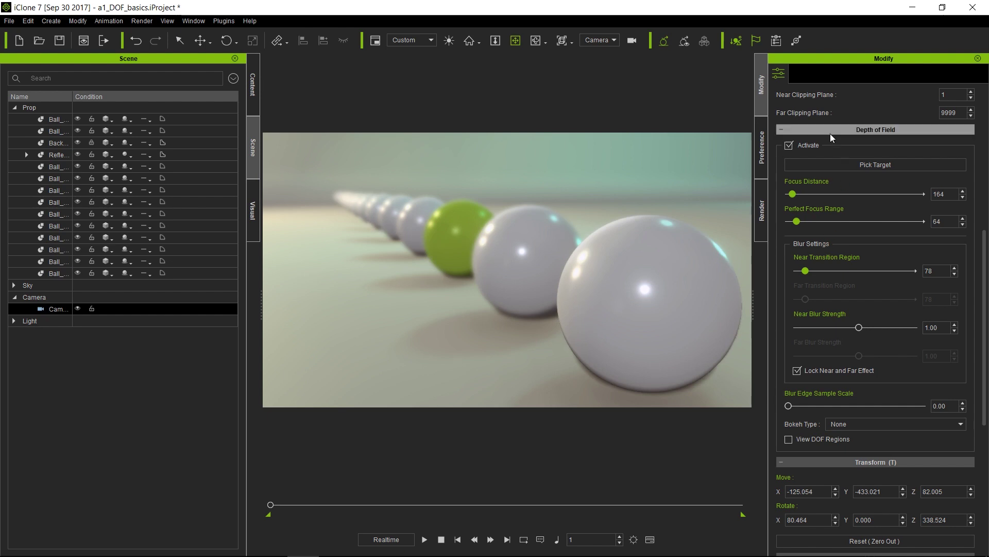
Step: Try the distant balls as focus target, then settle on the green ball at distance 414
left_click(837, 162)
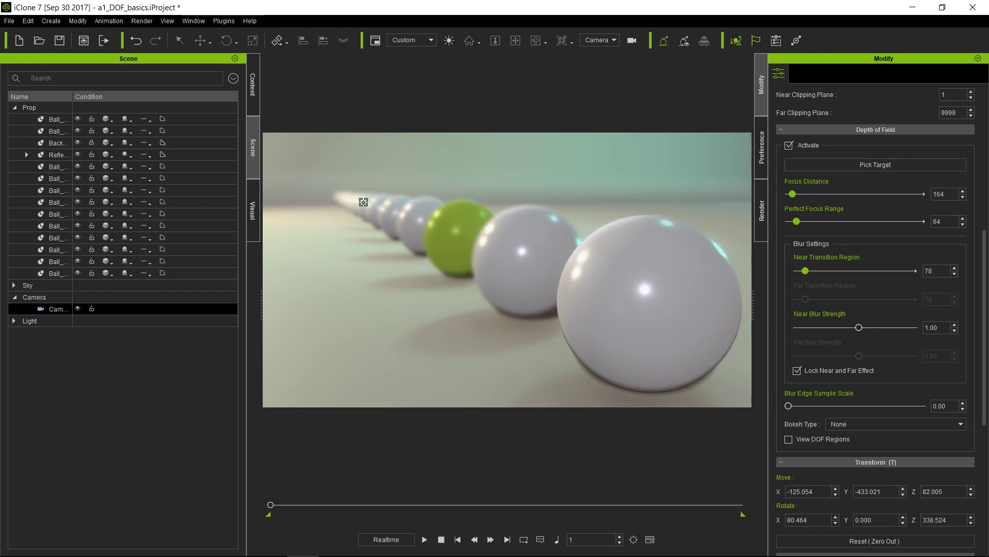
left_click(342, 195)
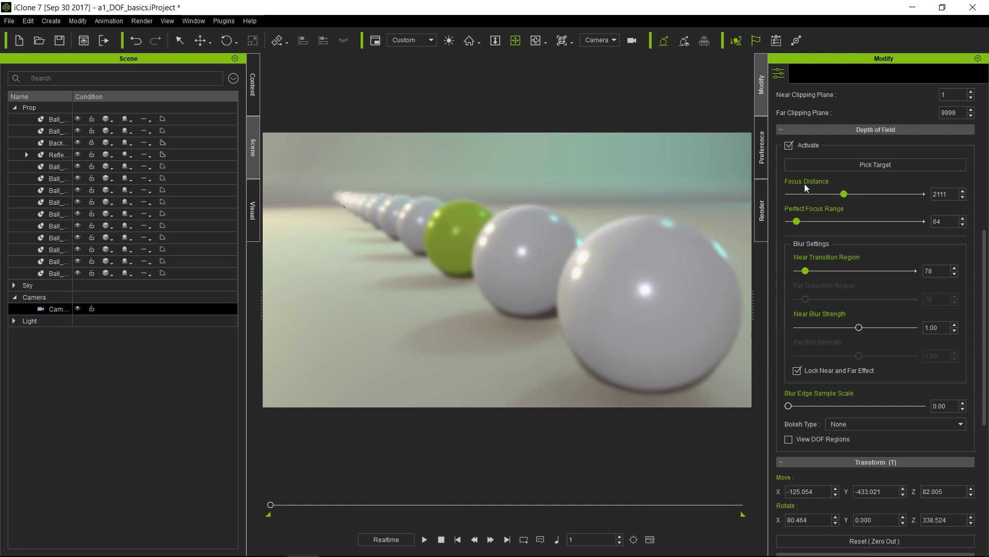
left_click(849, 164)
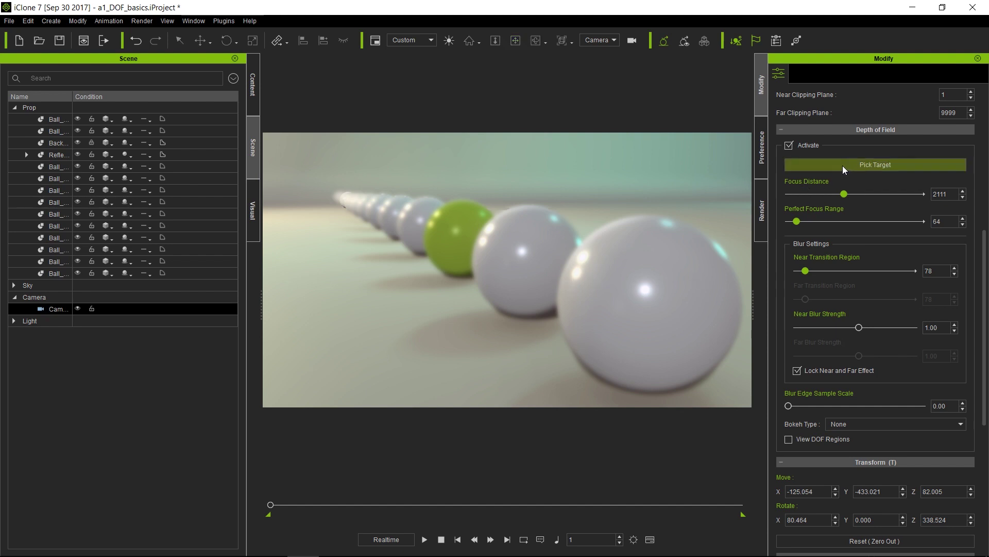
left_click(453, 233)
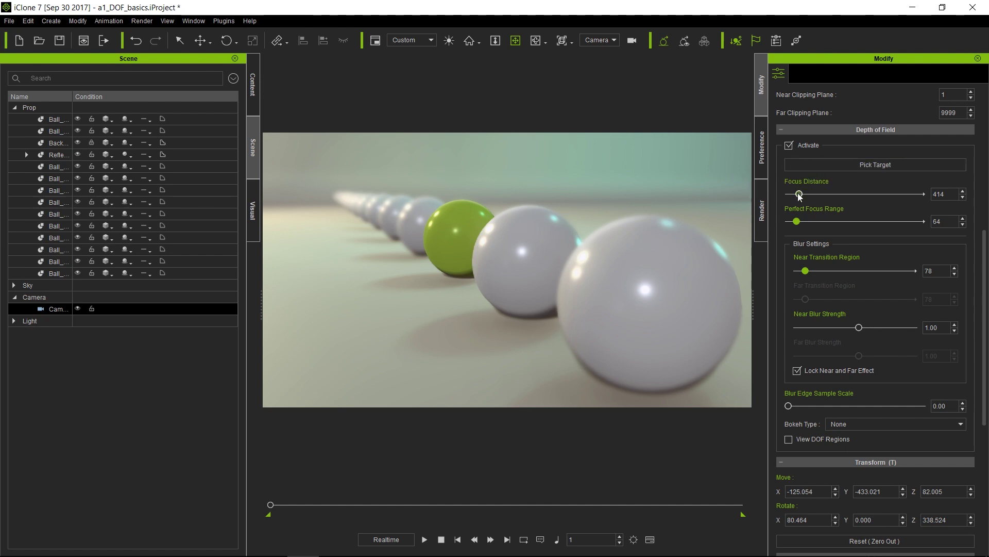
Step: Sweep the focus distance both ways, then pick the green ball and finally the front ball (164)
left_click_drag(800, 196, 837, 194)
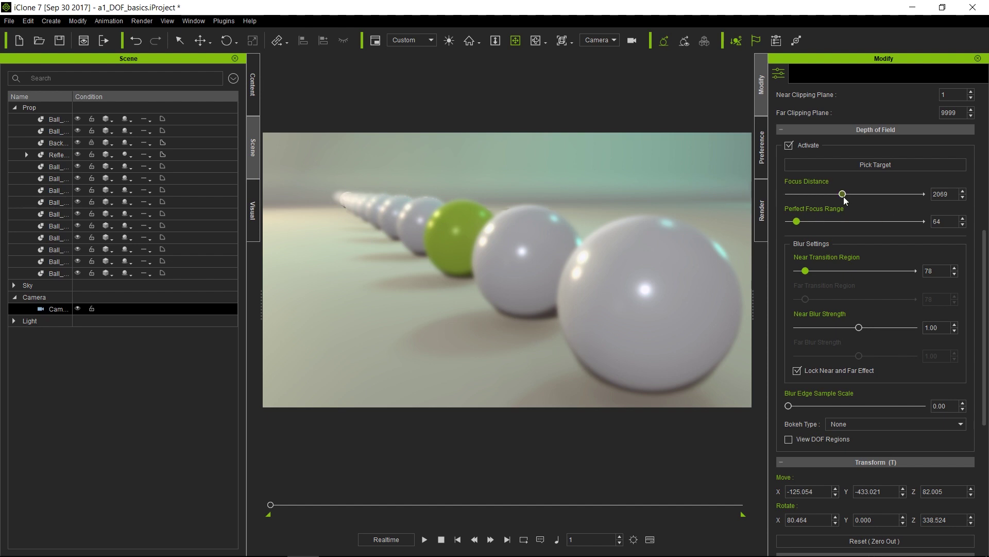
left_click_drag(844, 197, 803, 189)
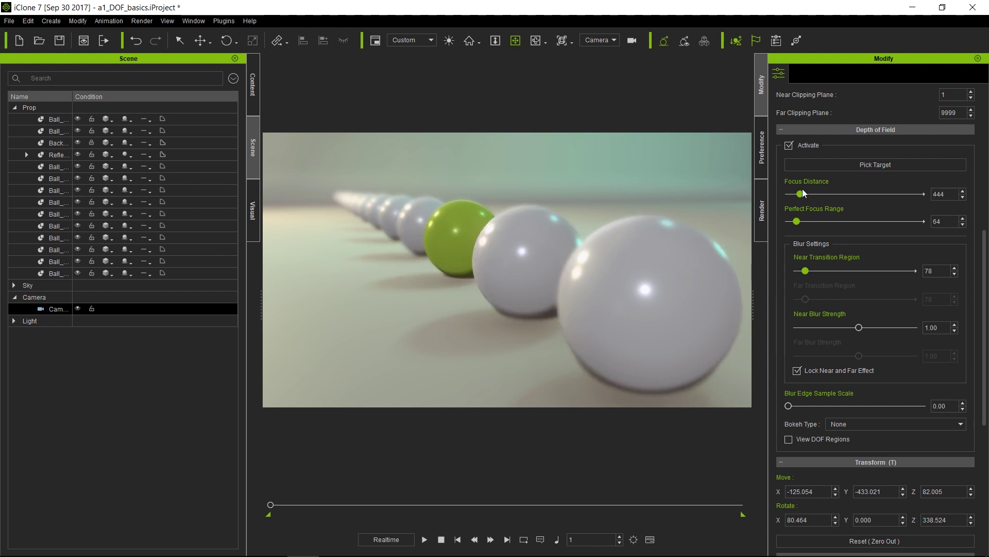
left_click(855, 166)
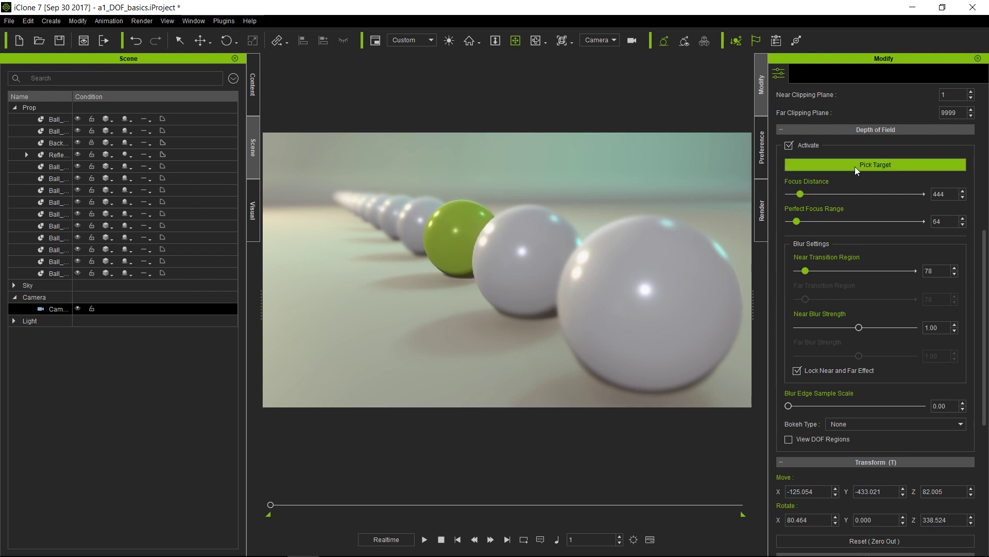
left_click(467, 231)
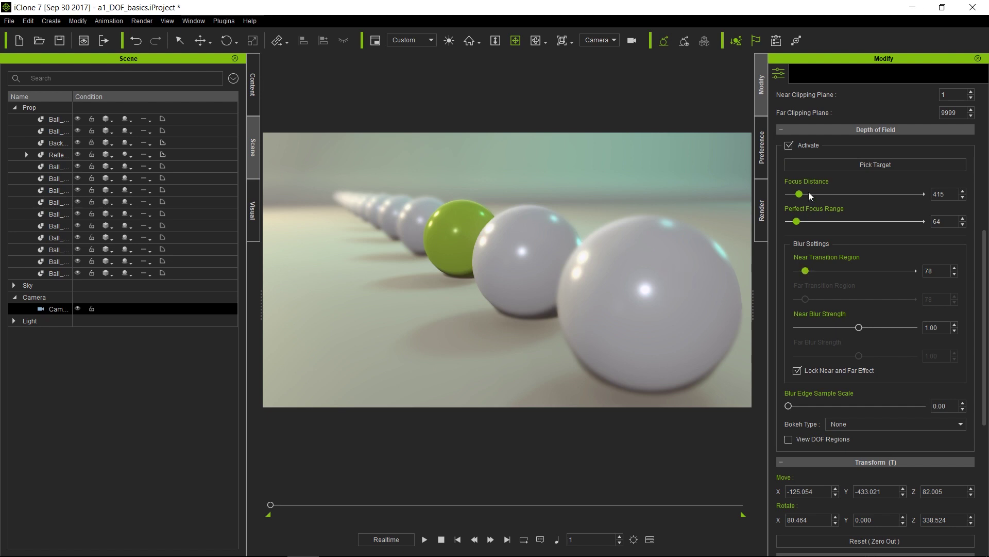
left_click(859, 164)
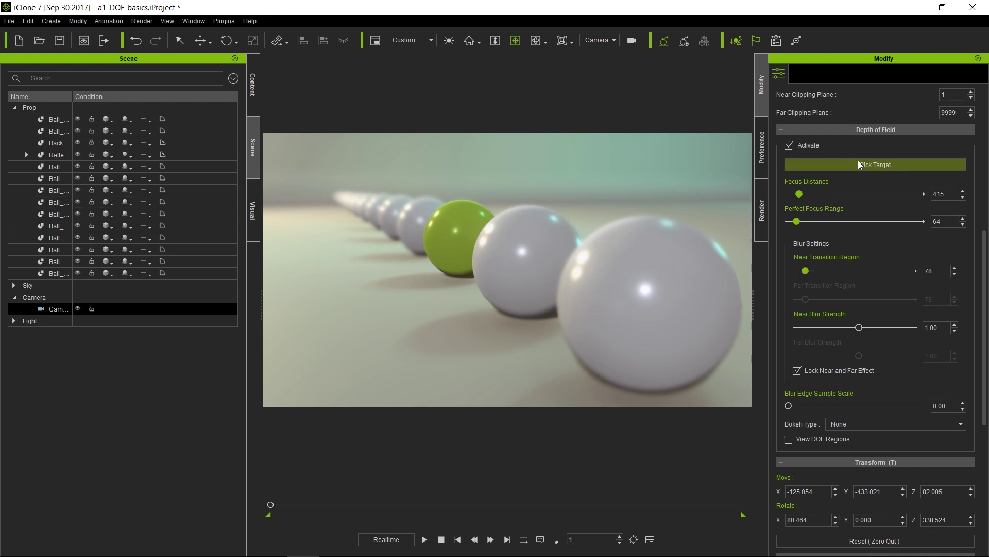
left_click(672, 287)
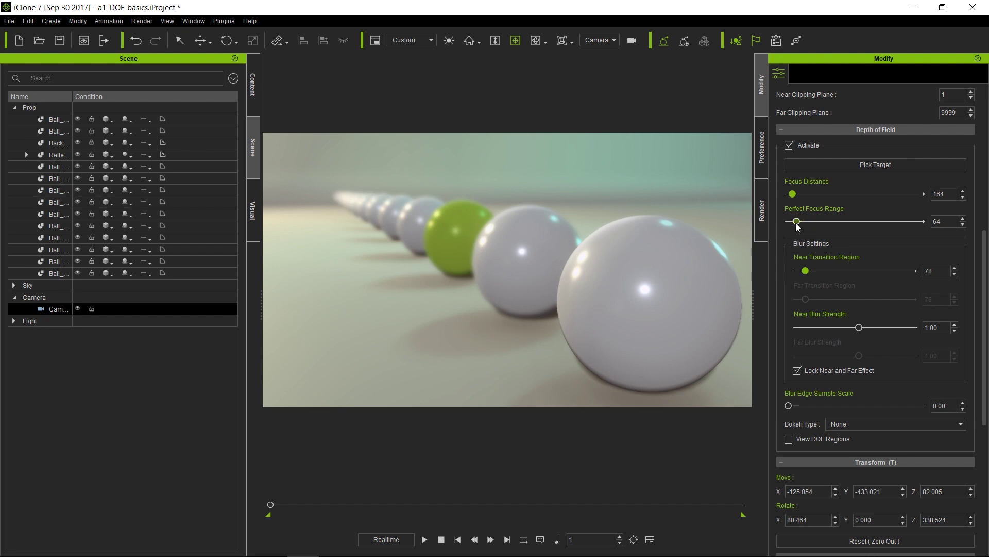
Step: Vary the perfect focus range, refocus on the green ball at 414, and narrow the range to 52
left_click_drag(797, 225, 790, 221)
left_click_drag(788, 223, 811, 194)
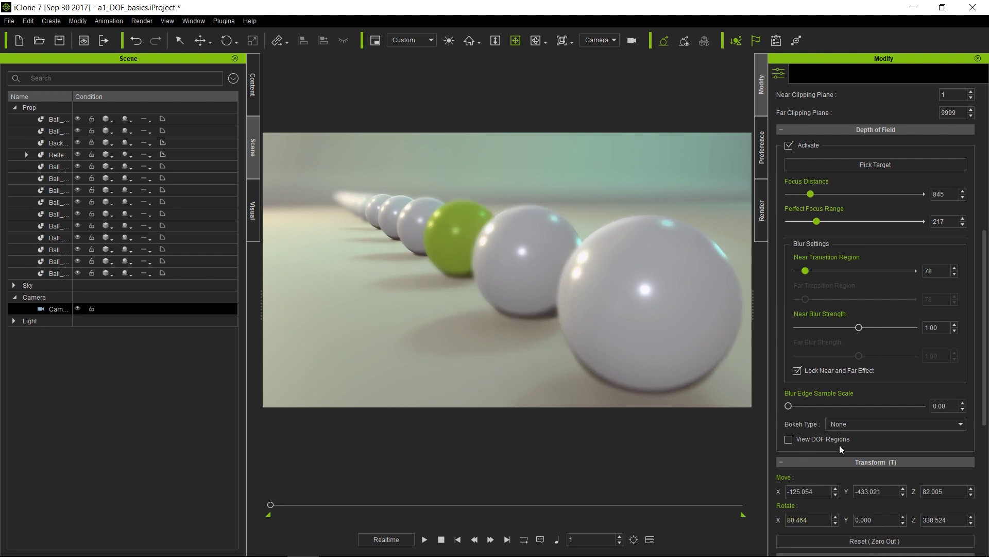
left_click(851, 166)
left_click(456, 229)
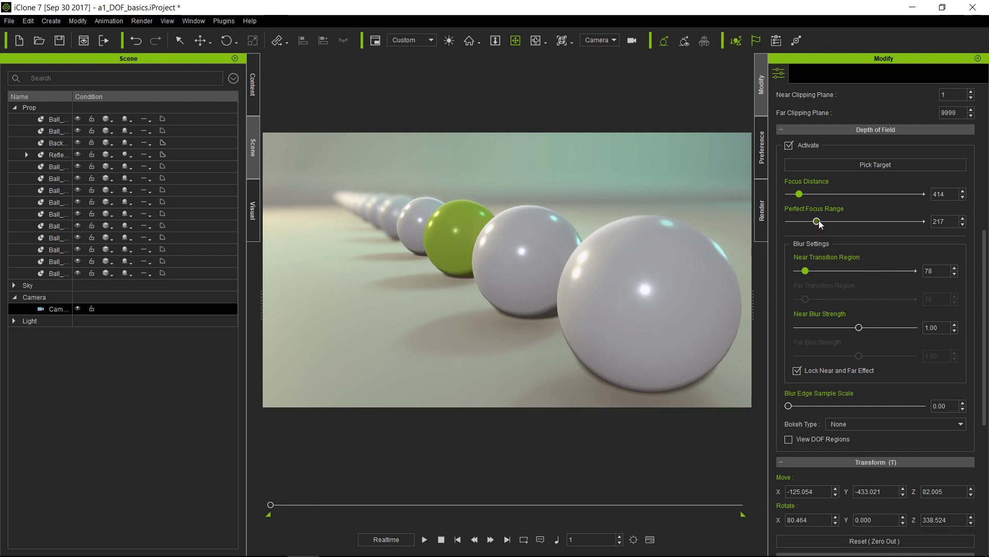
left_click_drag(814, 223, 797, 223)
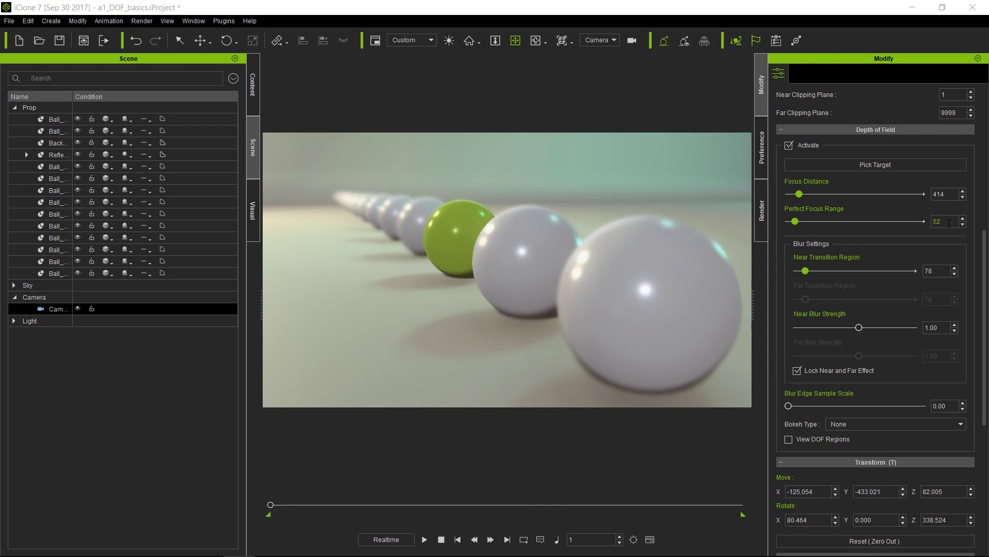
Step: Show DOF regions in green, red and blue and push the focus distance out to 544
left_click(788, 439)
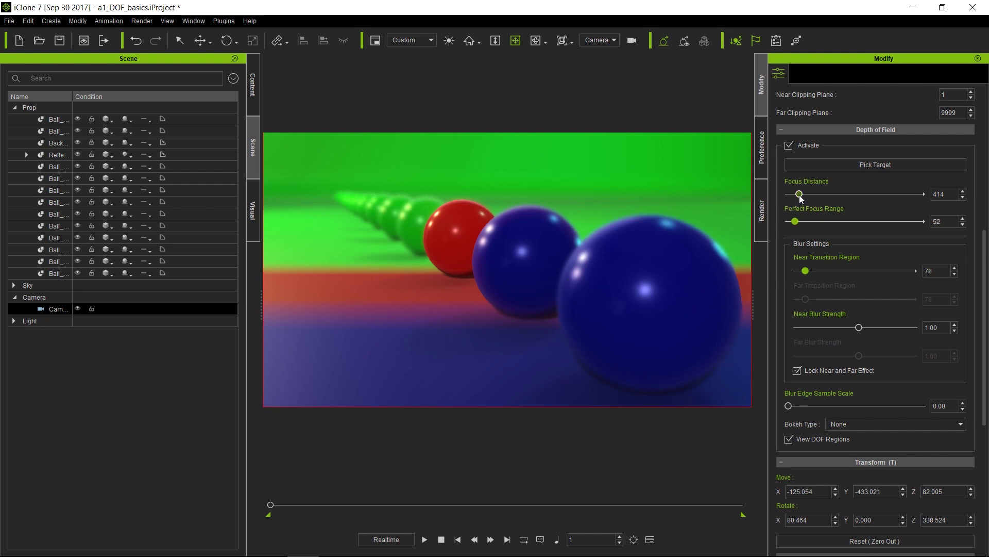
mouse_move(800, 195)
left_mouse_down()
mouse_move(845, 185)
mouse_move(790, 193)
mouse_move(802, 194)
left_mouse_up()
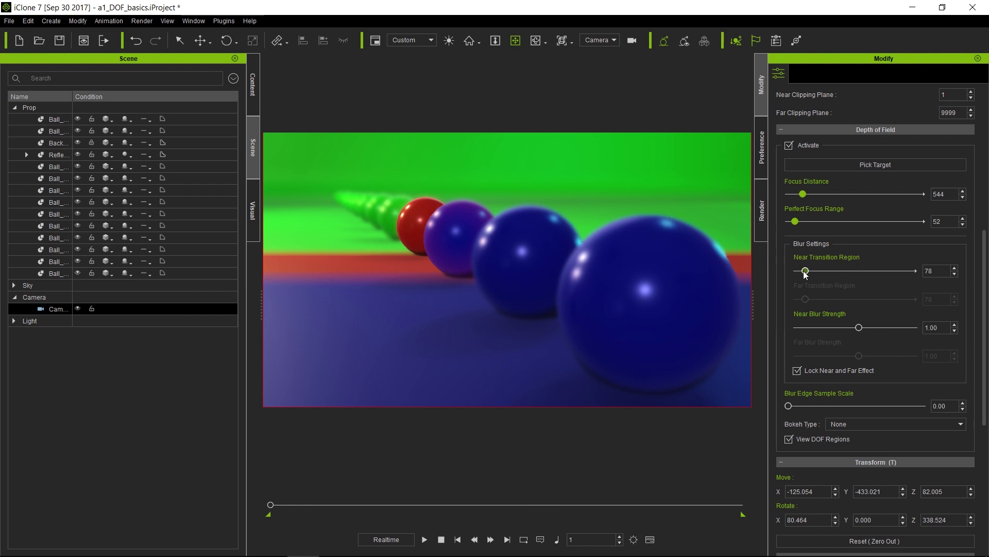
Step: With near and far effects locked, widen the near transition region to 226
left_click_drag(806, 273, 823, 273)
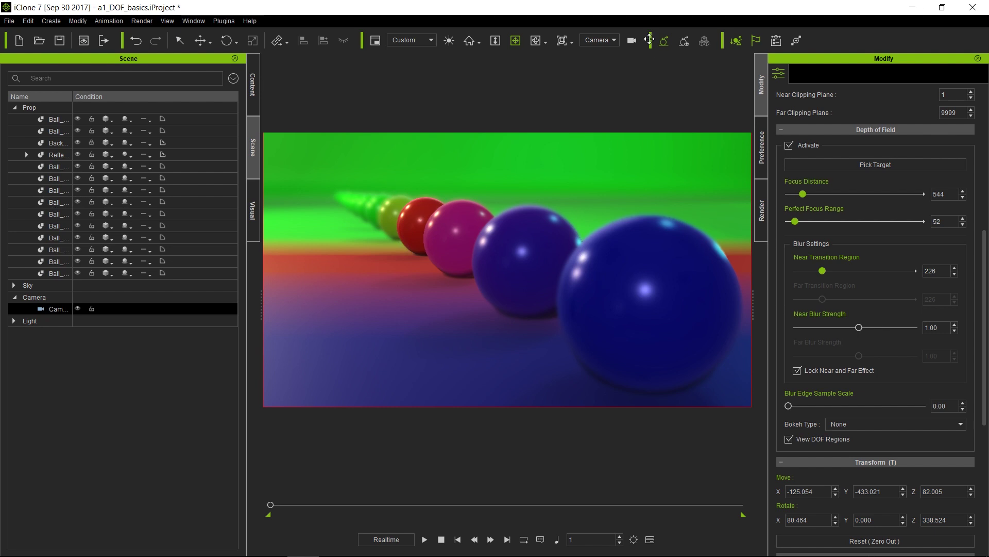
Step: Switch the viewport to the Preview camera and pull the focus distance back to 444
left_click(614, 40)
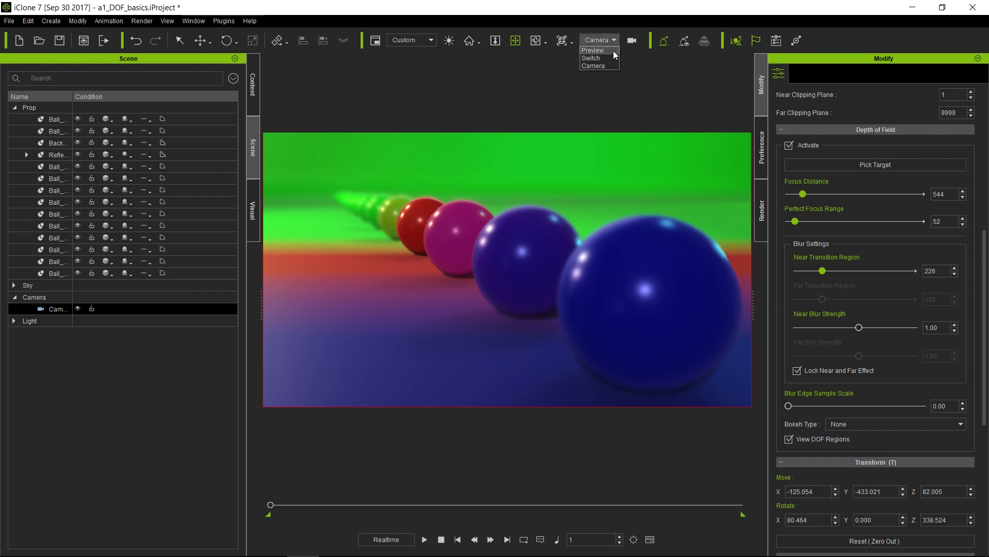
left_click(613, 51)
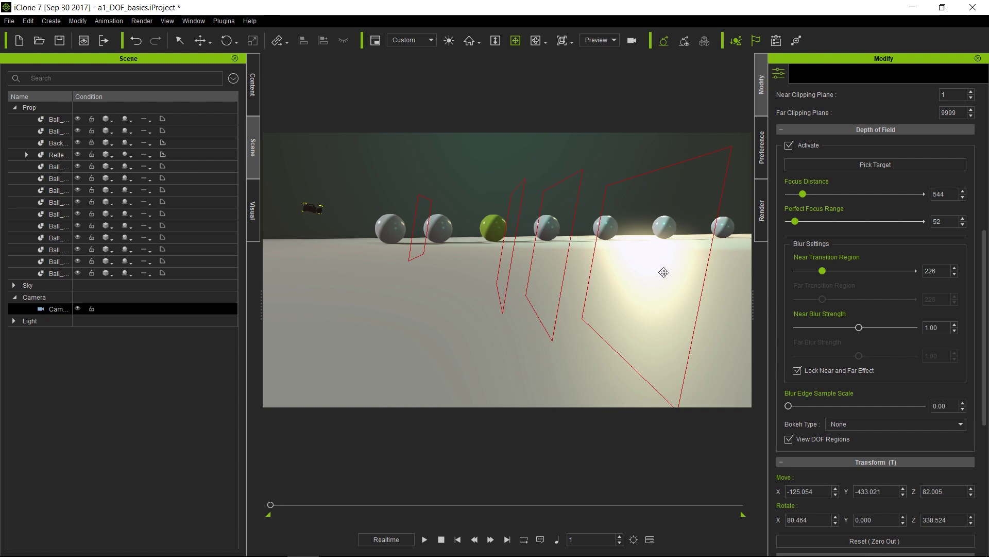
scroll(630, 255, "up", 3)
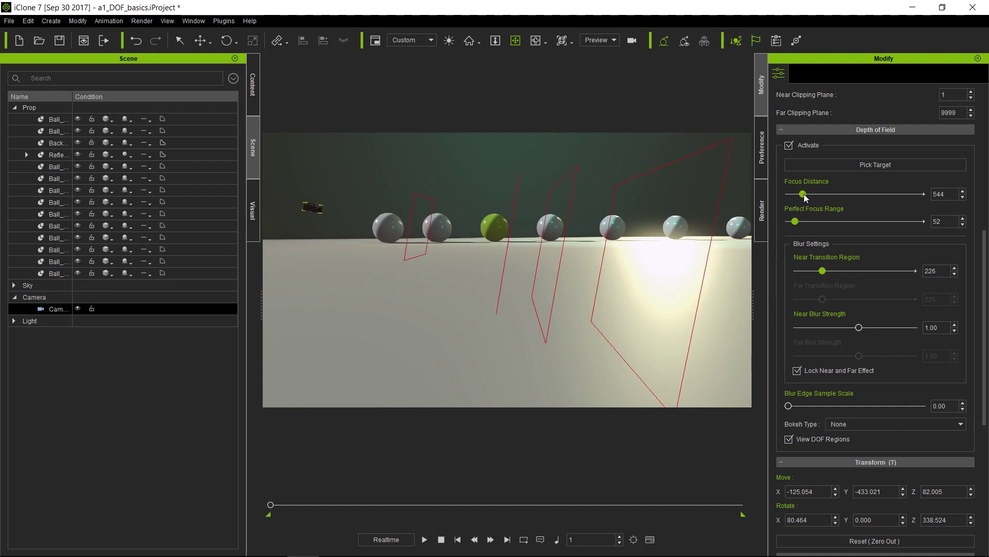
left_click_drag(804, 193, 802, 192)
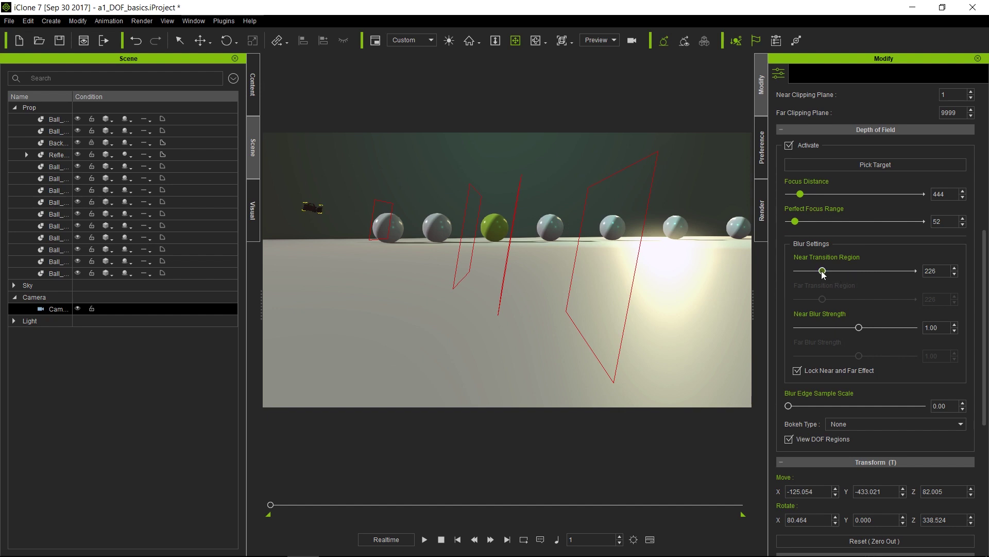
Step: Shorten the near transition region from 226 down to 65
left_click_drag(823, 273, 806, 267)
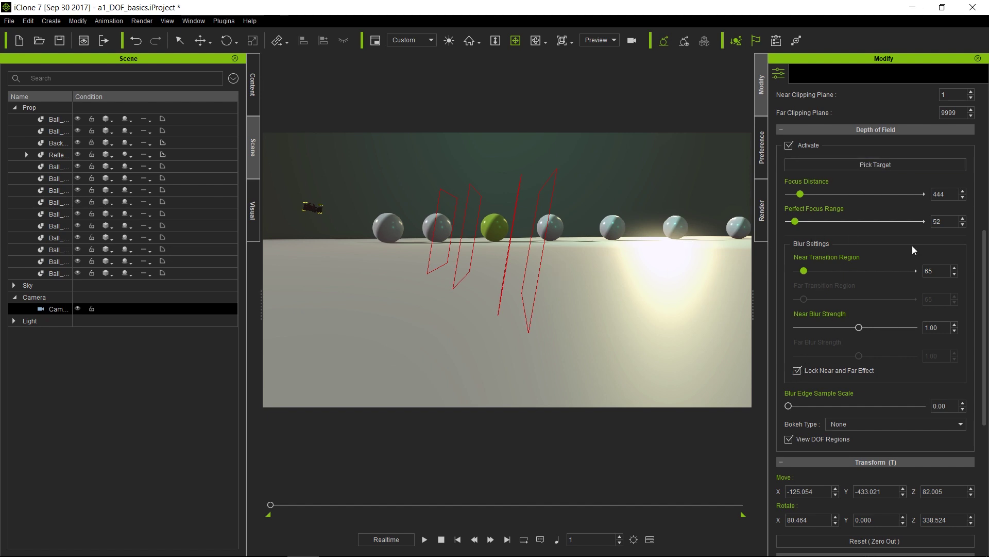
Step: Unlock near/far effects, set near transition 120, far transition 230, and near blur strength 1.01
left_click(797, 370)
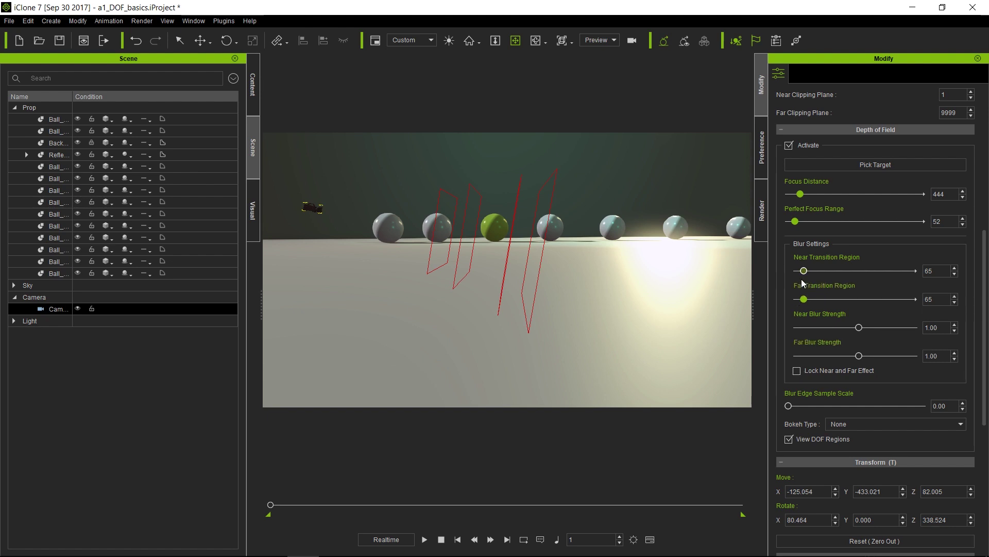
left_click_drag(803, 271, 811, 271)
left_click_drag(804, 298, 826, 295)
mouse_move(541, 210)
right_mouse_down()
mouse_move(560, 211)
mouse_move(539, 205)
right_mouse_up()
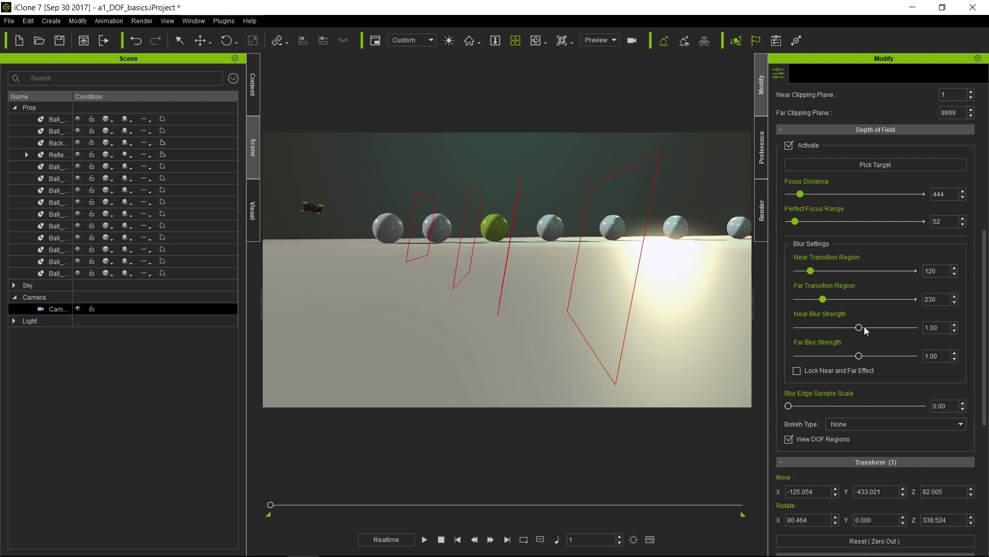
mouse_move(859, 328)
left_mouse_down()
mouse_move(884, 328)
mouse_move(849, 329)
mouse_move(862, 328)
left_mouse_up()
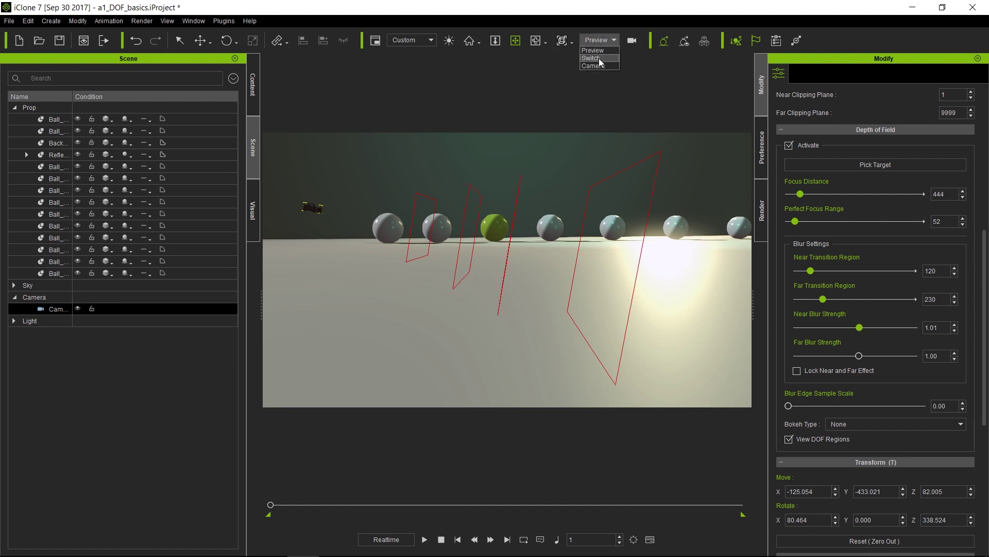
Step: Switch back to the scene camera view and trial the near blur strength, settling near 0.91
left_click(600, 66)
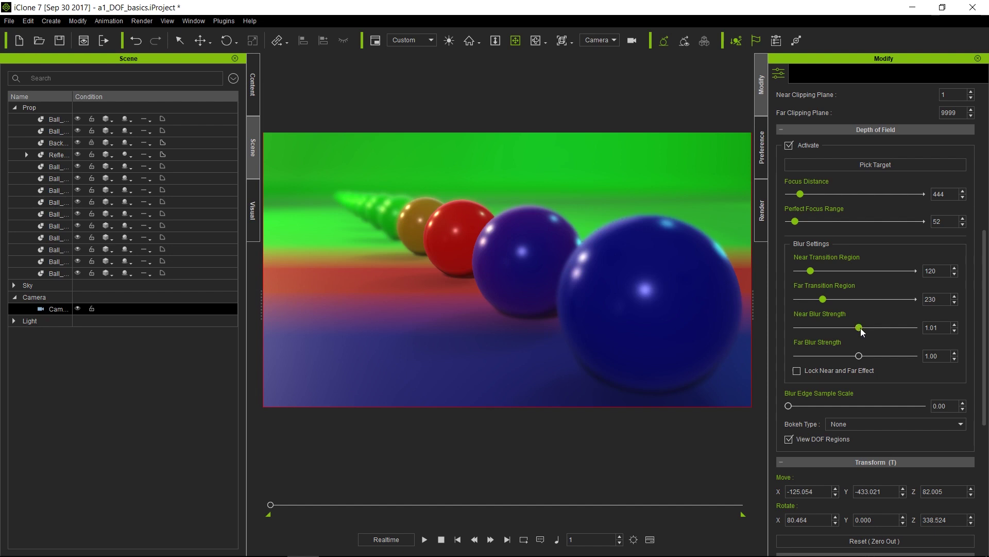
left_click_drag(859, 328, 921, 339)
left_click_drag(914, 327, 853, 327)
Step: Relink the near and far effects and test the linked blur strength at 1.07, then 0.76
left_click(797, 371)
left_click_drag(853, 327, 865, 327)
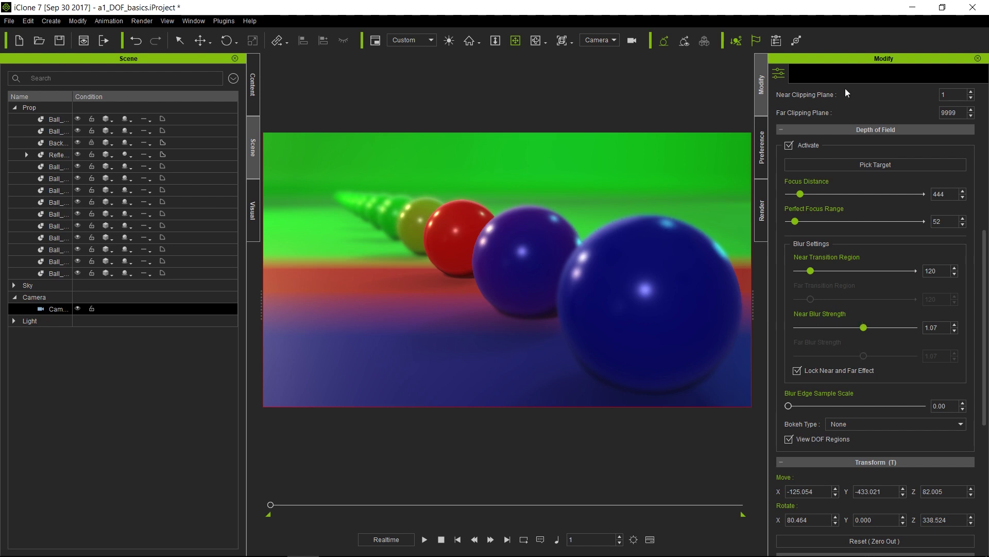
left_click(883, 166)
mouse_move(862, 332)
left_mouse_down()
mouse_move(840, 333)
mouse_move(858, 330)
left_mouse_up()
Step: Settle the linked Near Blur Strength slider at 0.93
left_click_drag(858, 328, 854, 328)
Step: Check Soften Edge in Preferences, then set Blur Edge Sample Scale to 0.38 under Modify
left_click(764, 143)
mouse_move(792, 544)
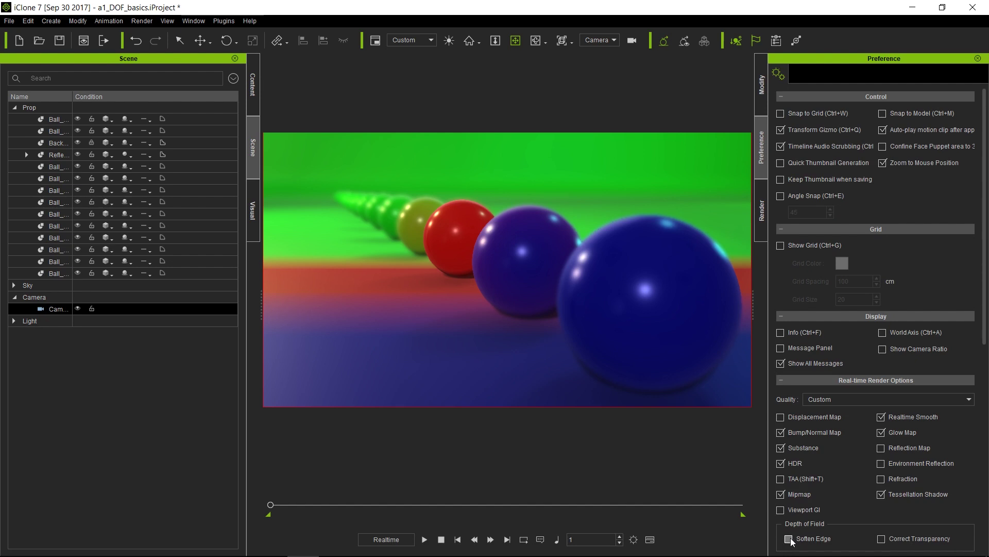
left_click(789, 538)
left_click(762, 82)
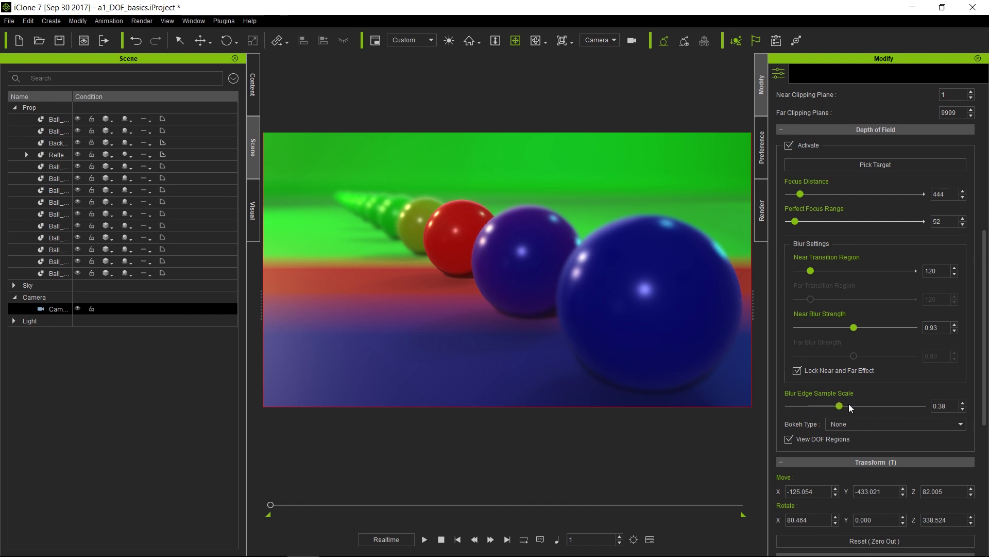
Step: Push the Blur Edge Sample Scale from 0.38 to its 1.00 maximum
left_click_drag(851, 405, 921, 405)
Step: Uncheck Soften Edge in the Preference tab so ball edges render unsoftened
left_click(762, 149)
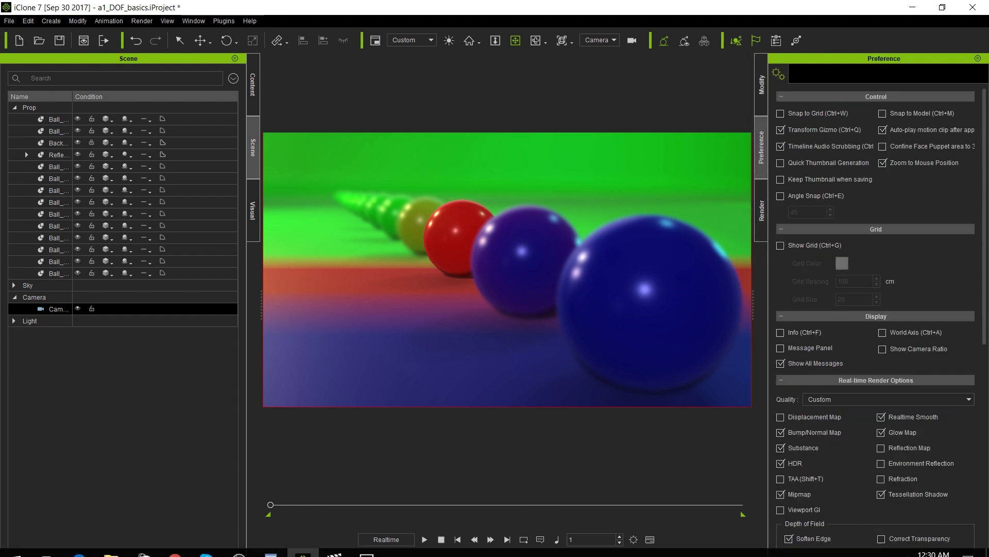
left_click(789, 539)
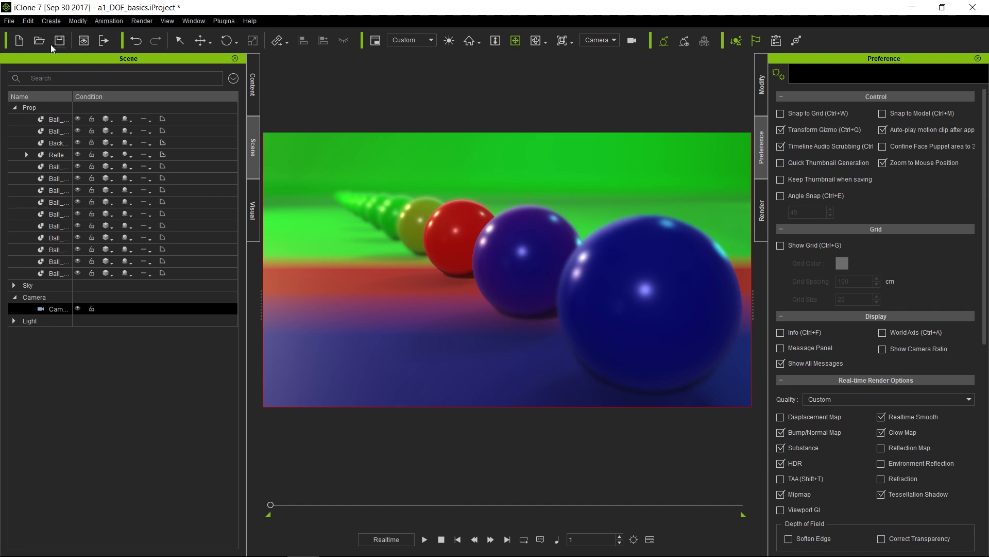
Step: Export the current frame as a final-render 1920x1080 JPG and view _preview_00000.jpg
left_click(105, 41)
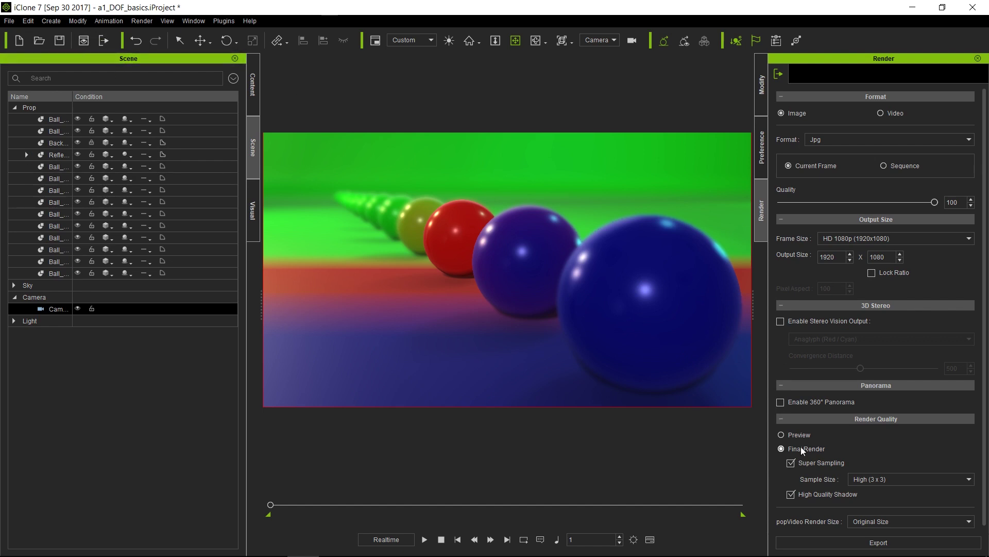
left_click(83, 41)
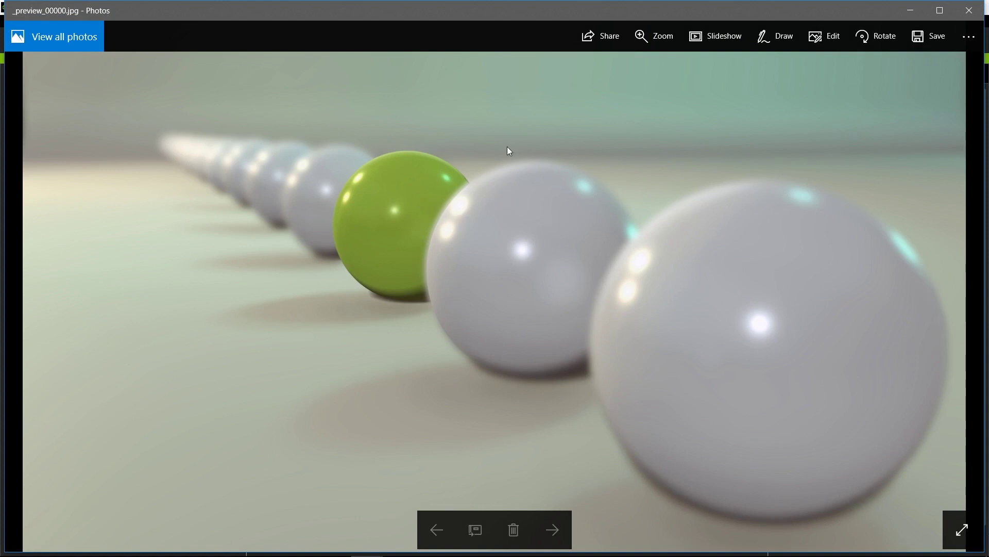
Step: Close the Photos preview and return to the camera's Modify tab DOF settings
left_click(964, 16)
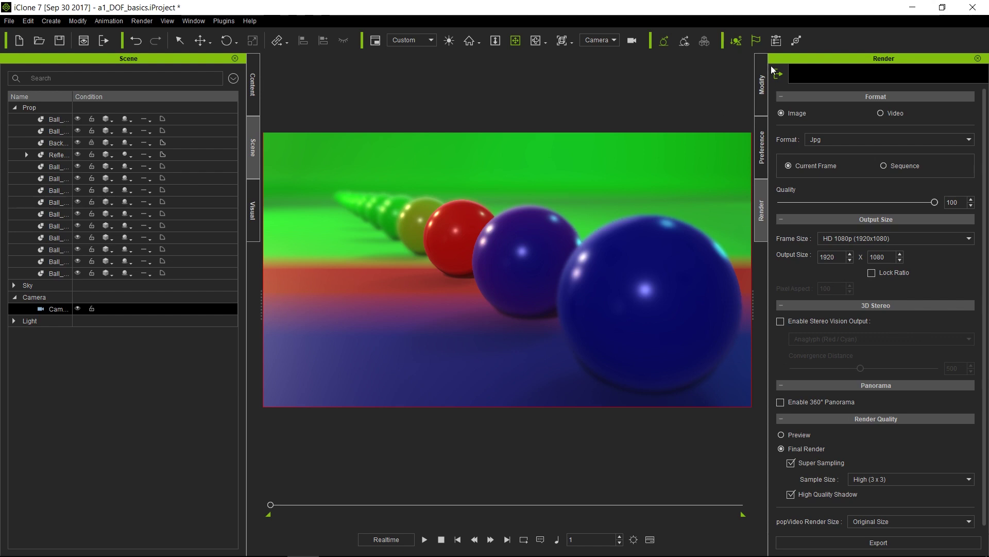
left_click(761, 91)
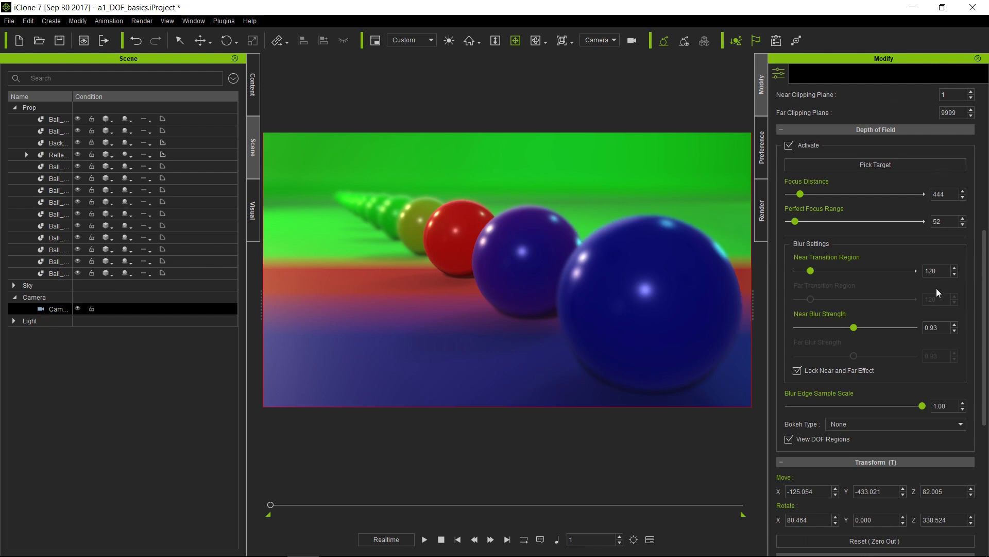